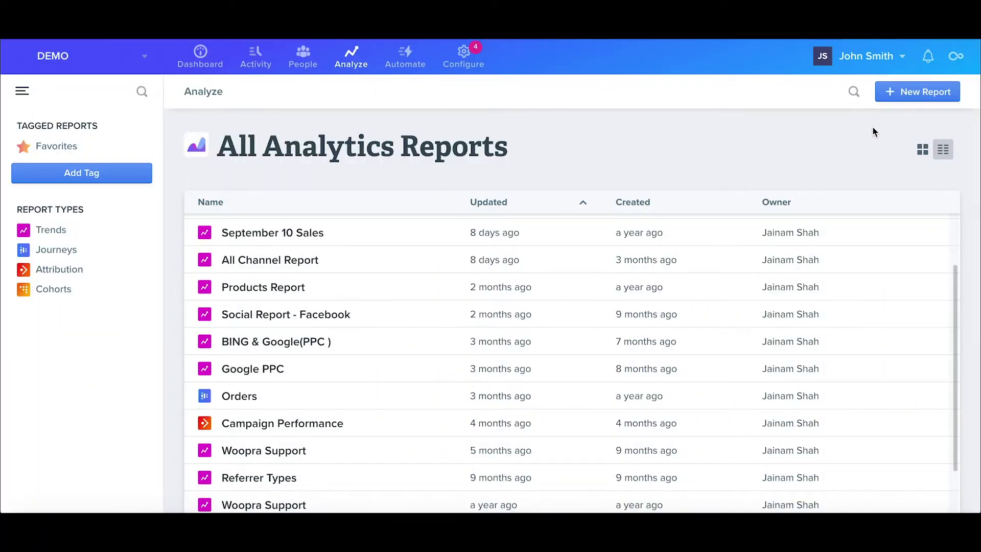
- Start a new Attribution report and name it 'Campaign Performance'
left_click(906, 94)
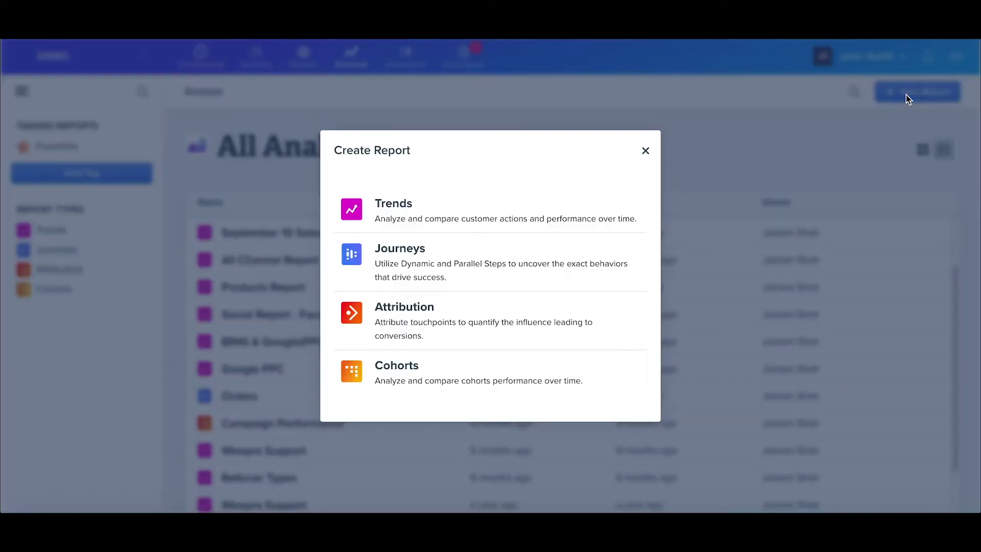
left_click(407, 330)
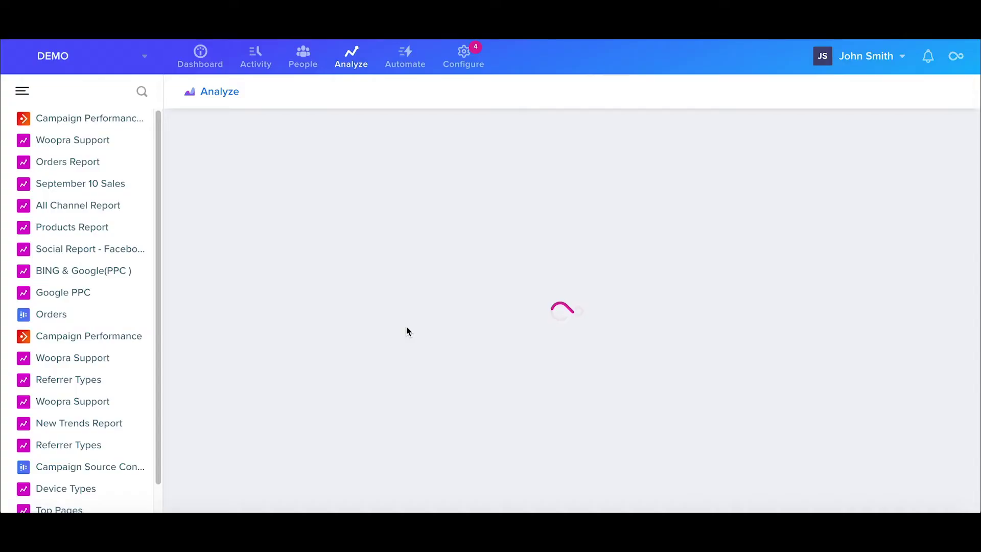
type("Campaign")
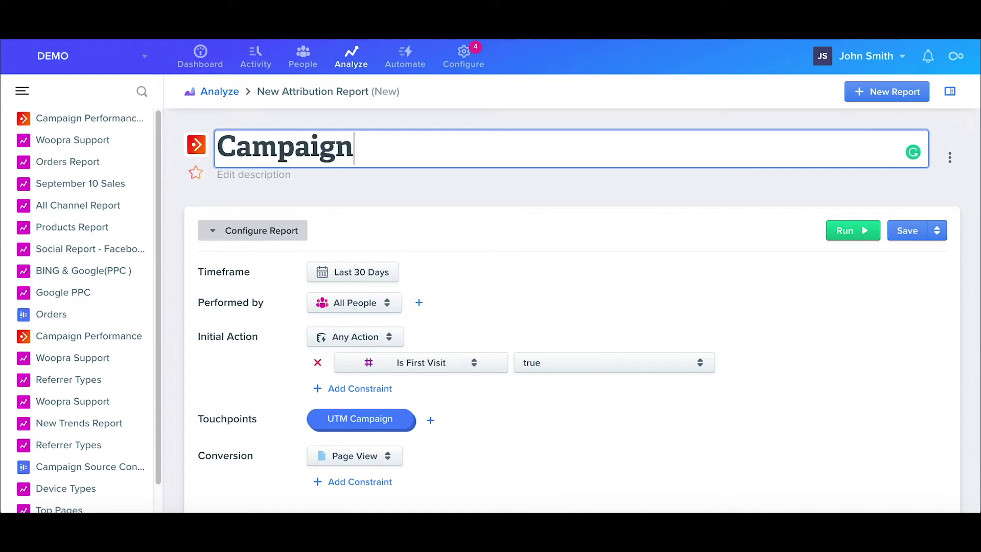
type(" Perform")
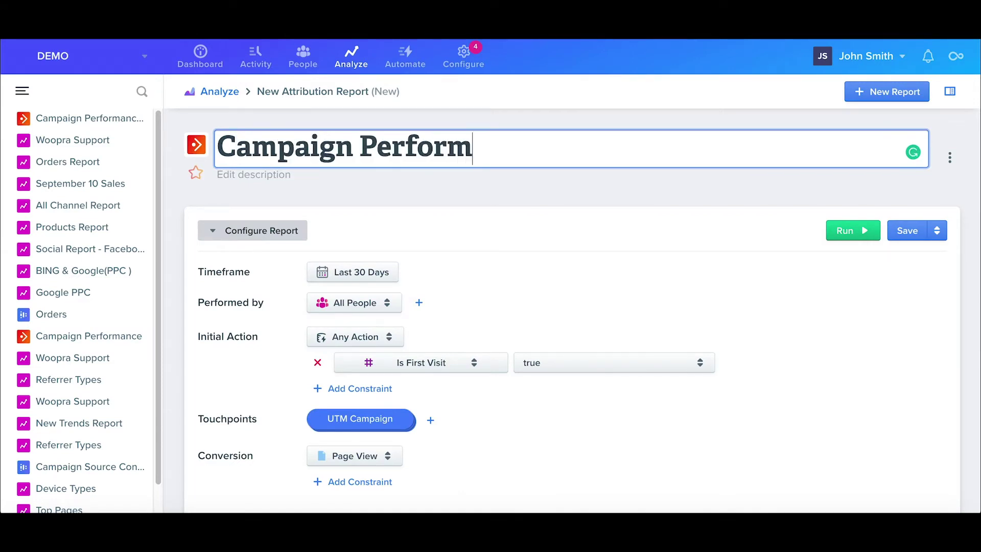
type("ance")
left_click(656, 230)
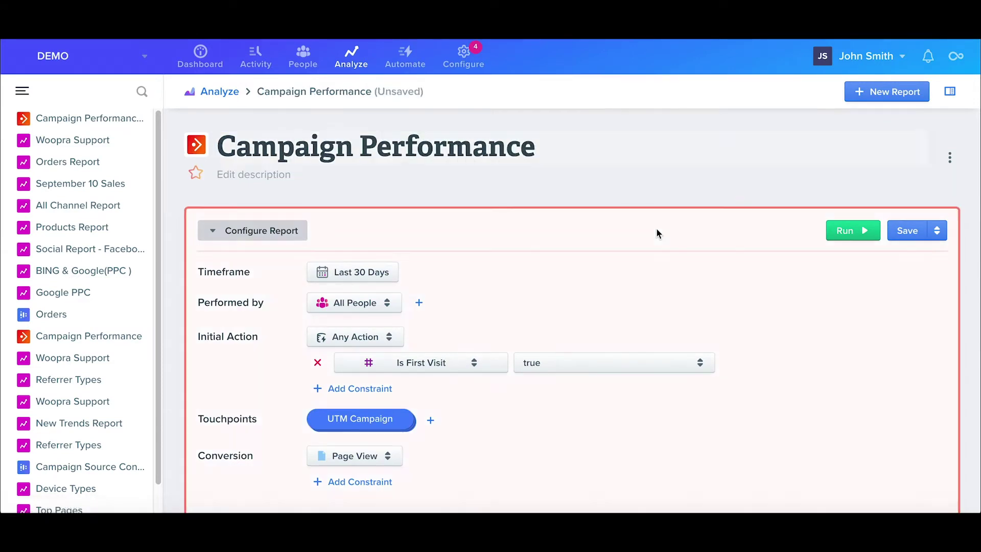
- Scroll to the Model section and open the Any Action list for Initial Action
scroll(657, 234, "down", 2)
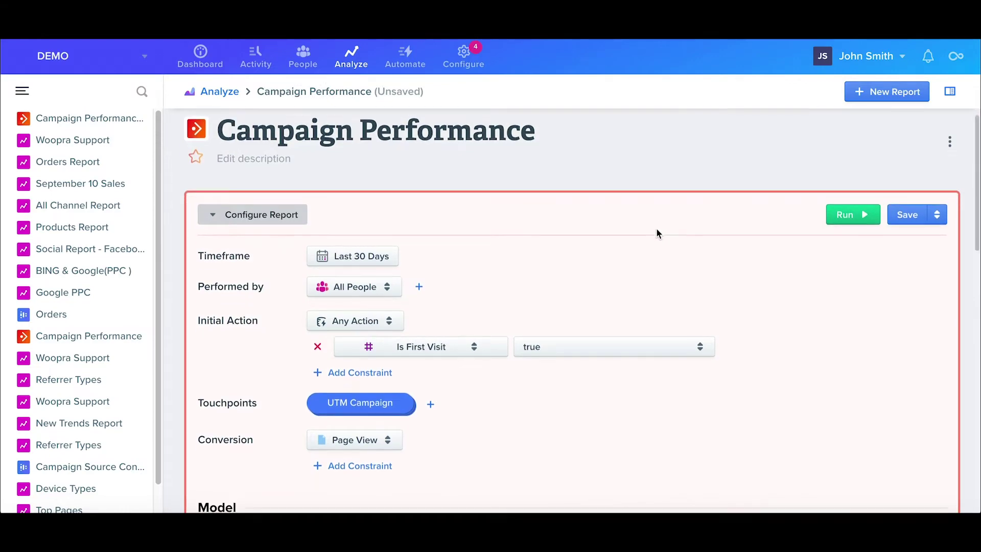
scroll(655, 233, "down", 1)
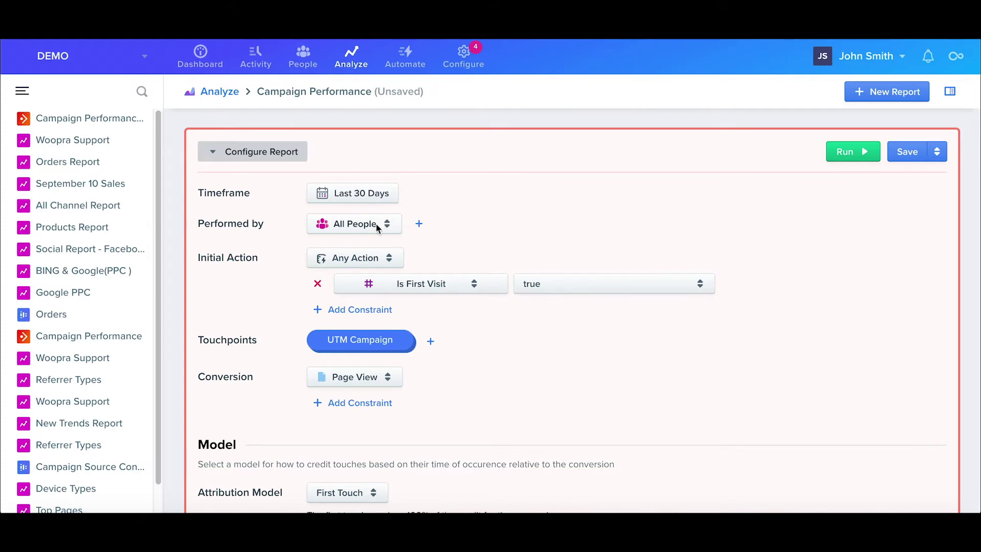
left_click(389, 258)
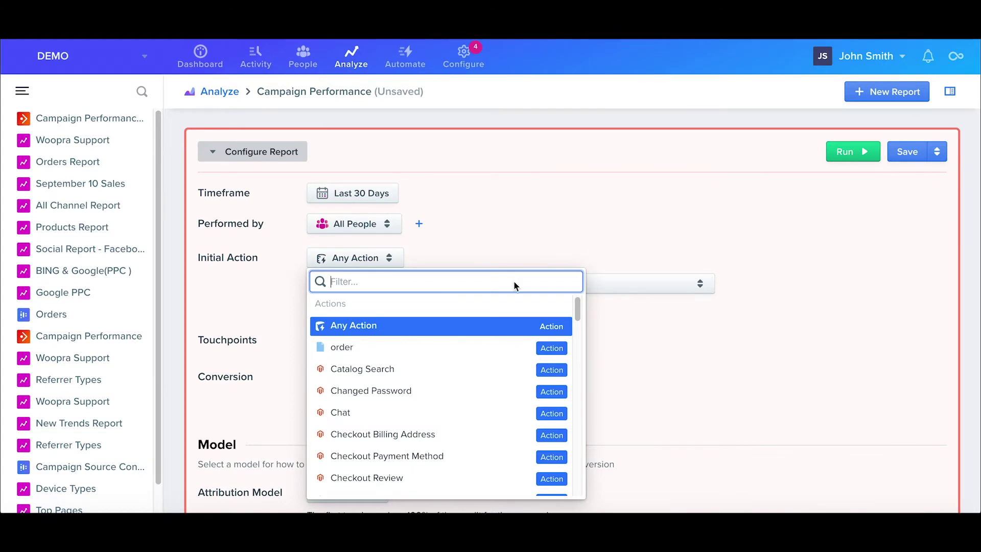
- Search the action list for 'email' and 'mail', then close it leaving Any Action selected
type("email")
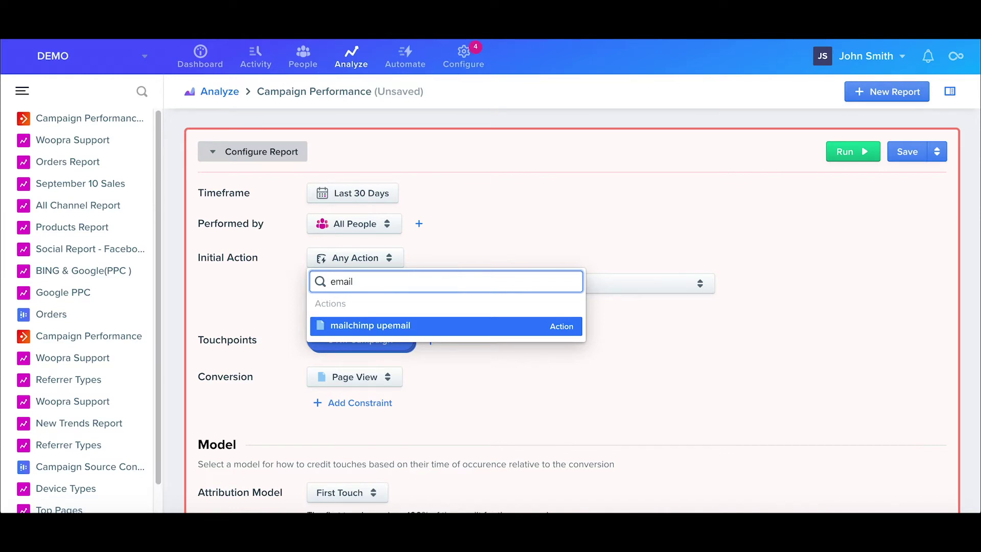
key("ctrl+a")
type("mail")
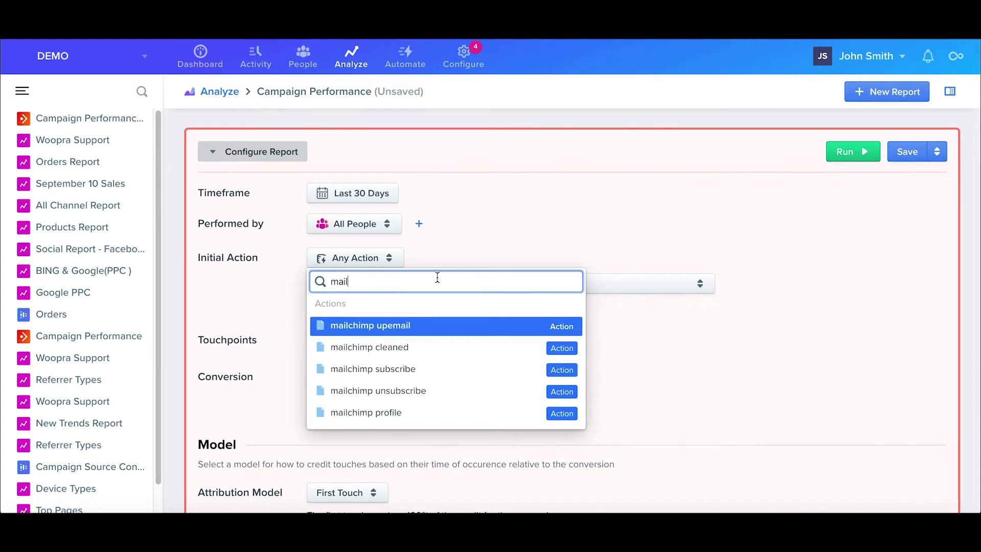
key("BackSpace")
key("BackSpace")
key("BackSpace")
key("BackSpace")
scroll(429, 359, "up", 15)
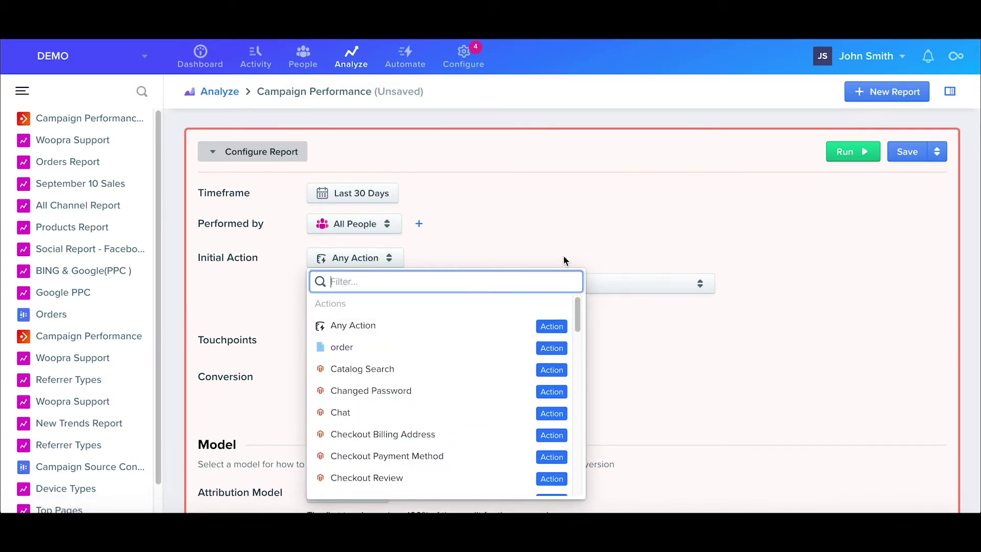
left_click(389, 258)
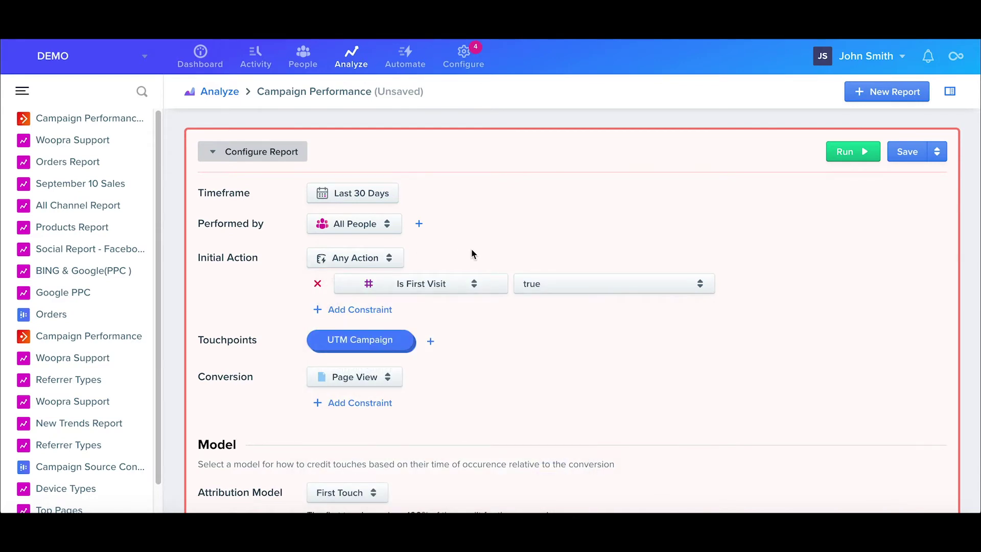
- Set the UTM Campaign touchpoint's action to Page View
left_click(365, 335)
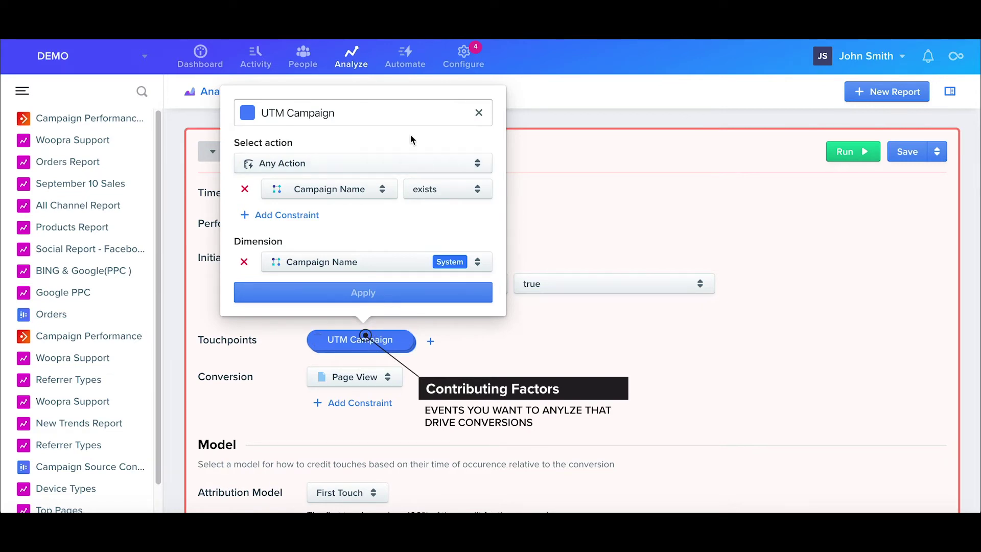
left_click(316, 163)
type("page")
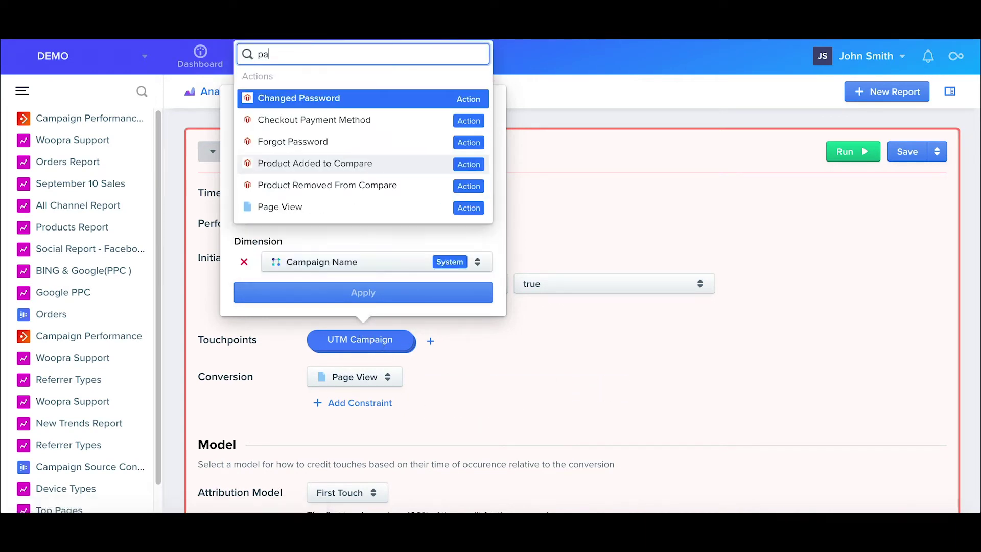
left_click(330, 233)
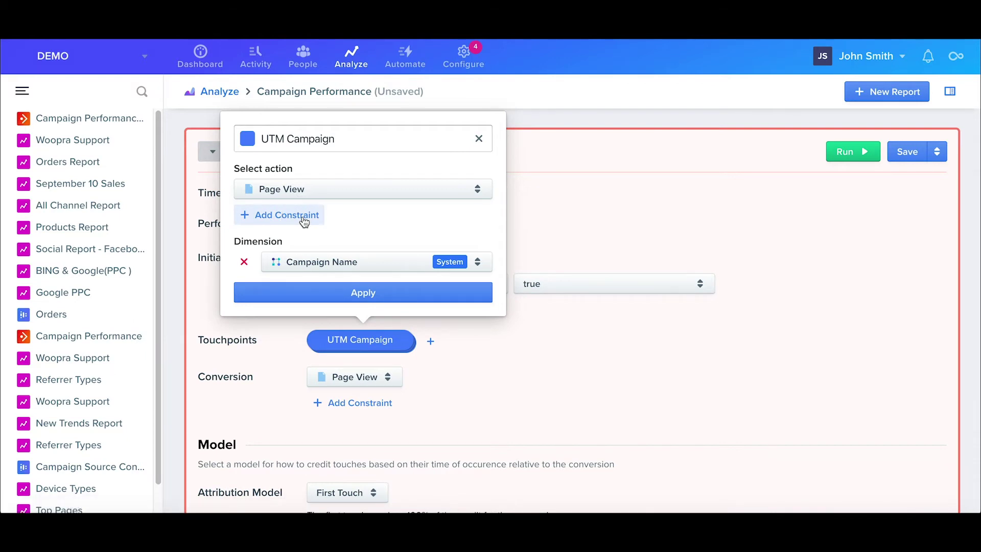
- Add a Campaign Source exists constraint to the touchpoint's Page View action
left_click(304, 221)
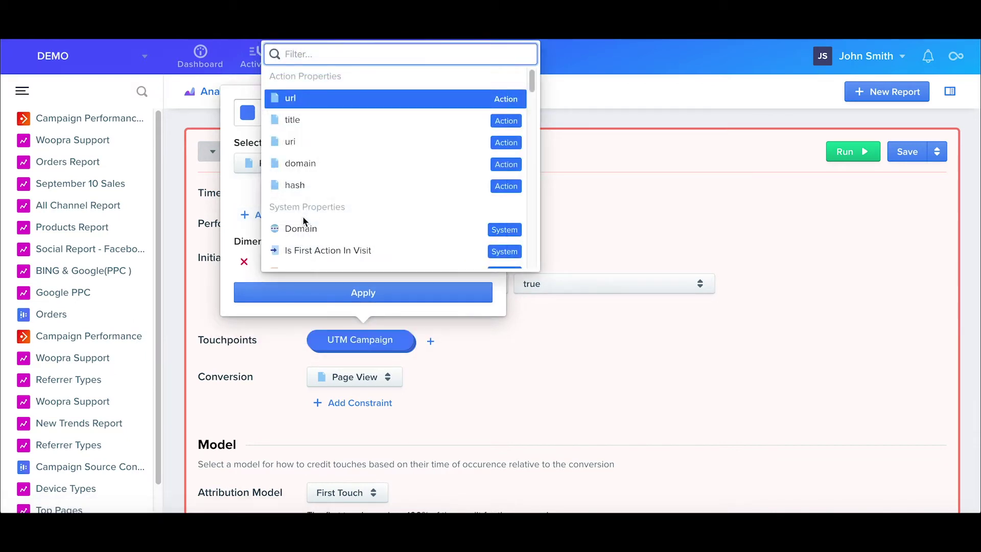
type("cam")
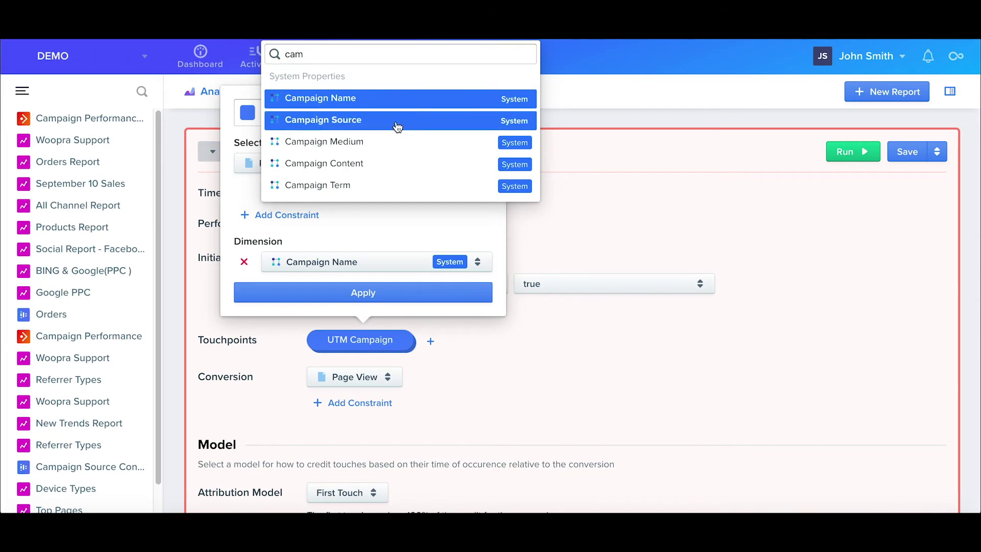
left_click(397, 122)
left_click(407, 190)
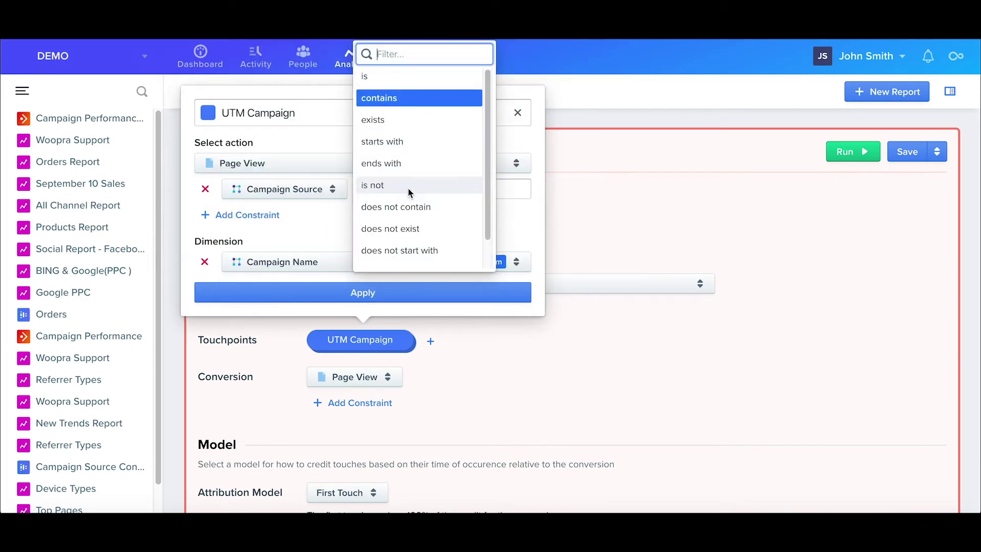
left_click(409, 121)
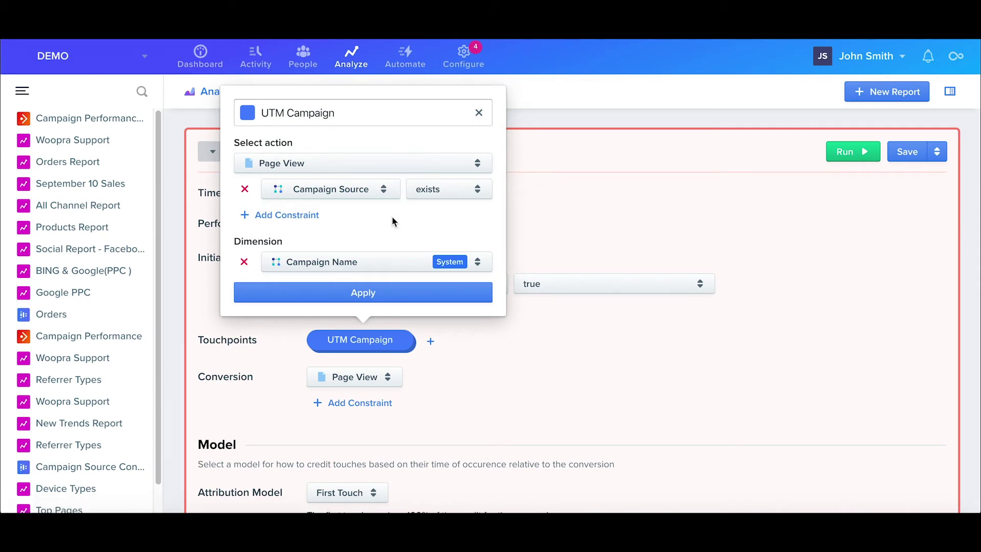
left_click(375, 262)
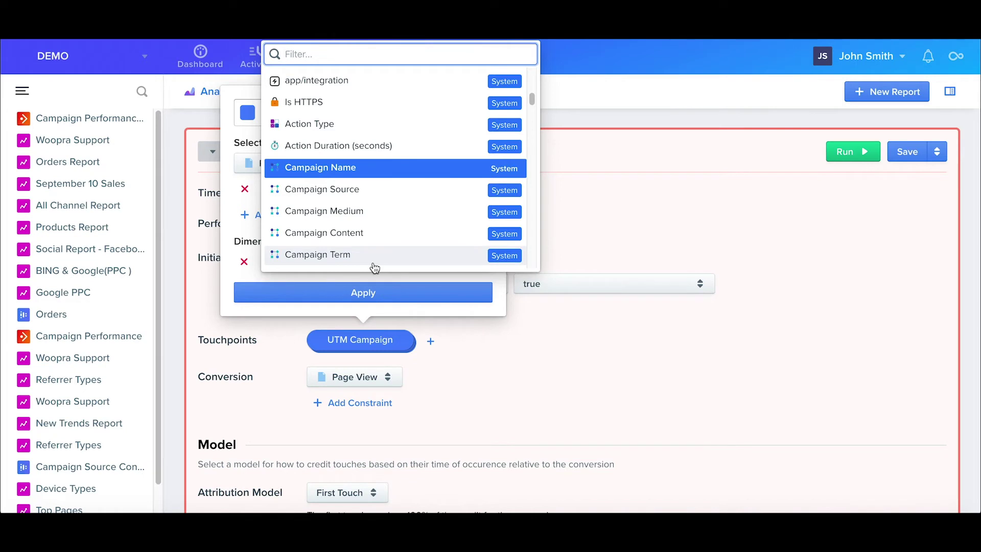
left_click(345, 190)
left_click(431, 294)
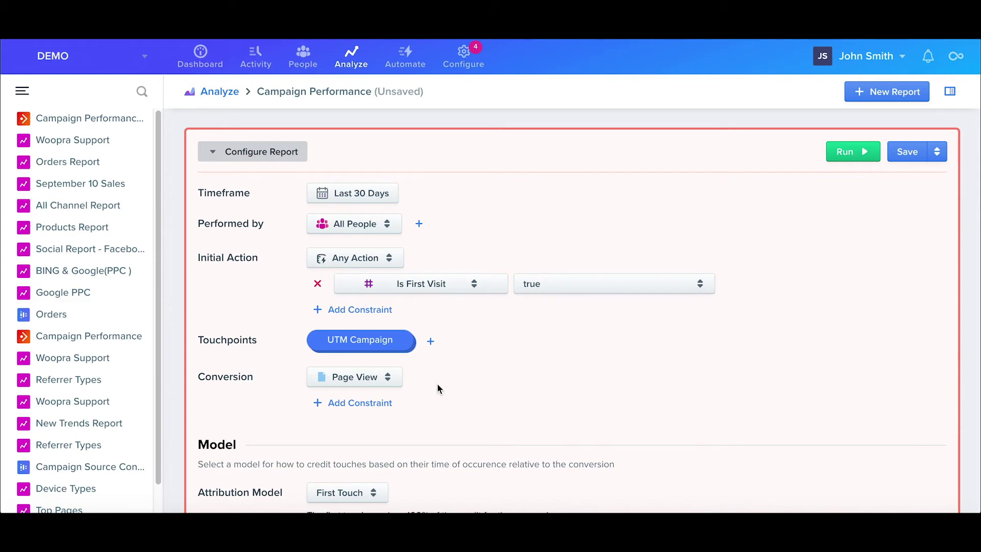
- Filter the conversion events by 'check' and select Checkout Success - total
left_click(384, 372)
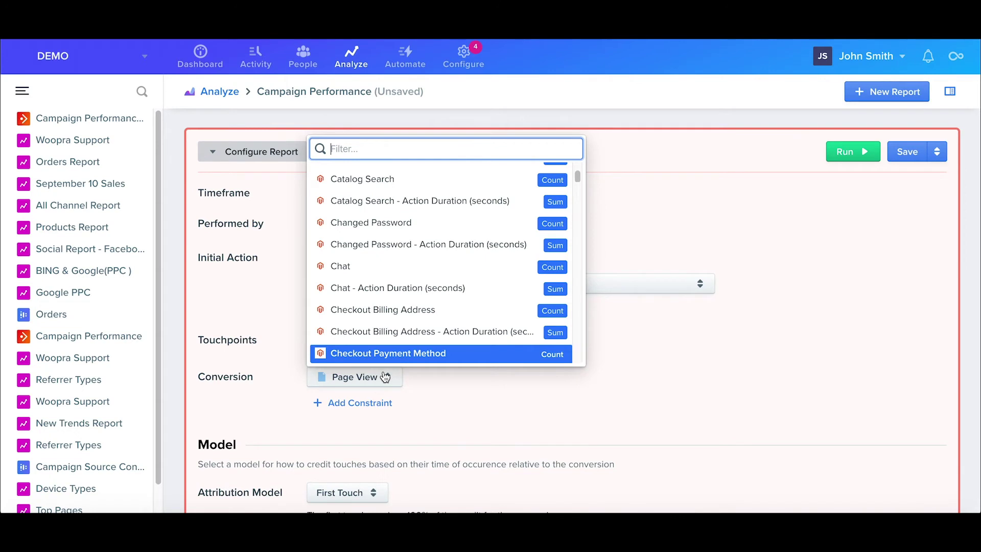
type("check")
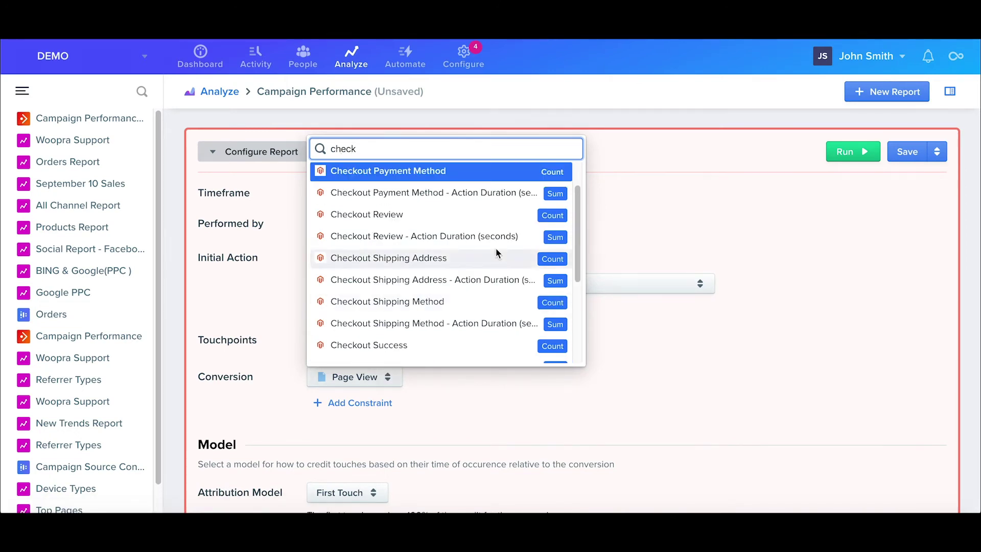
scroll(496, 249, "down", 1)
left_click(437, 344)
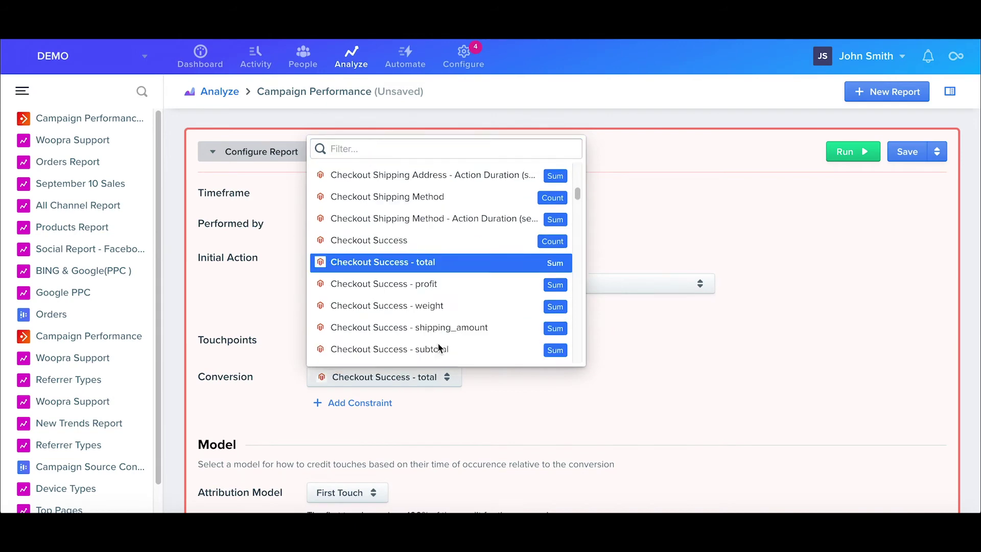
scroll(803, 355, "down", 3)
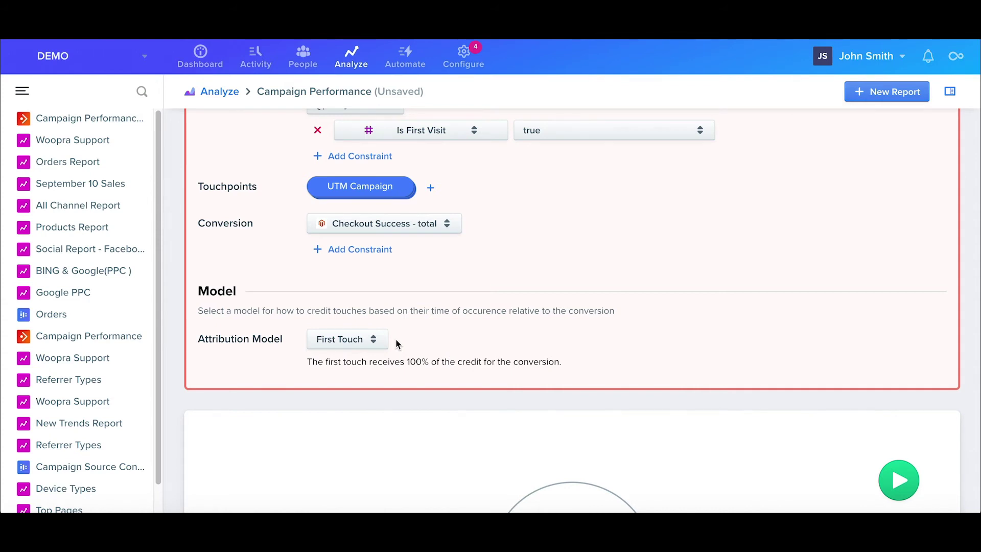
- Change the attribution model from First Touch to Last Touch
left_click(373, 339)
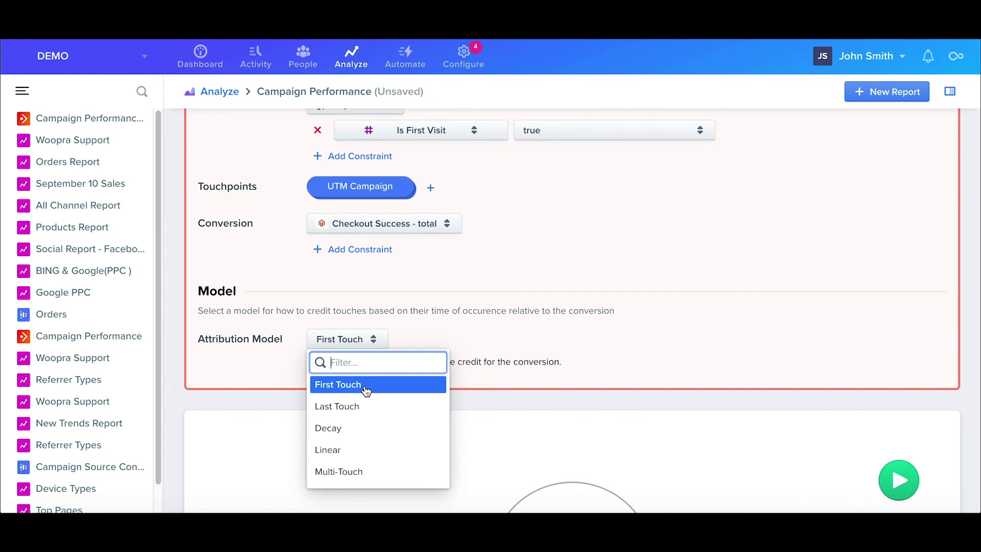
left_click(367, 407)
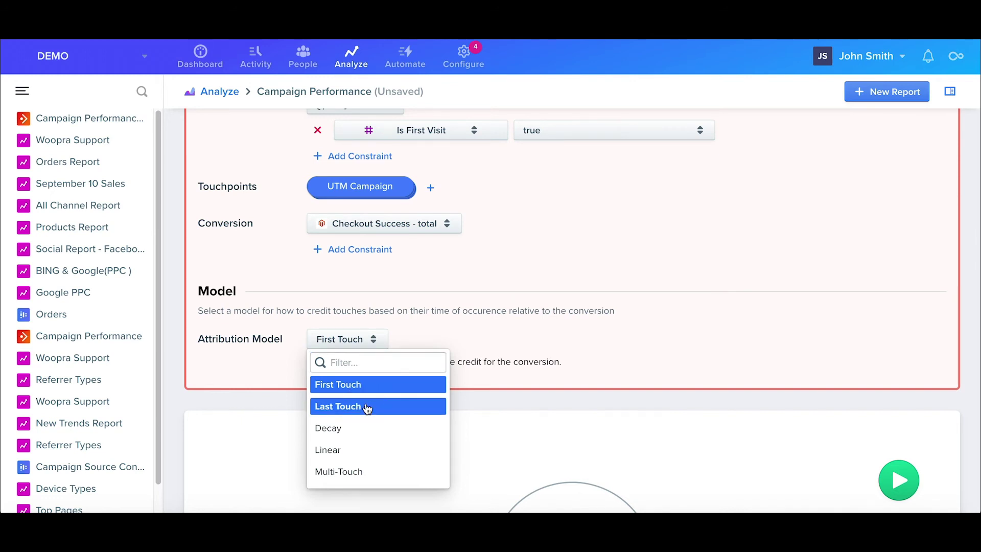
left_click(374, 340)
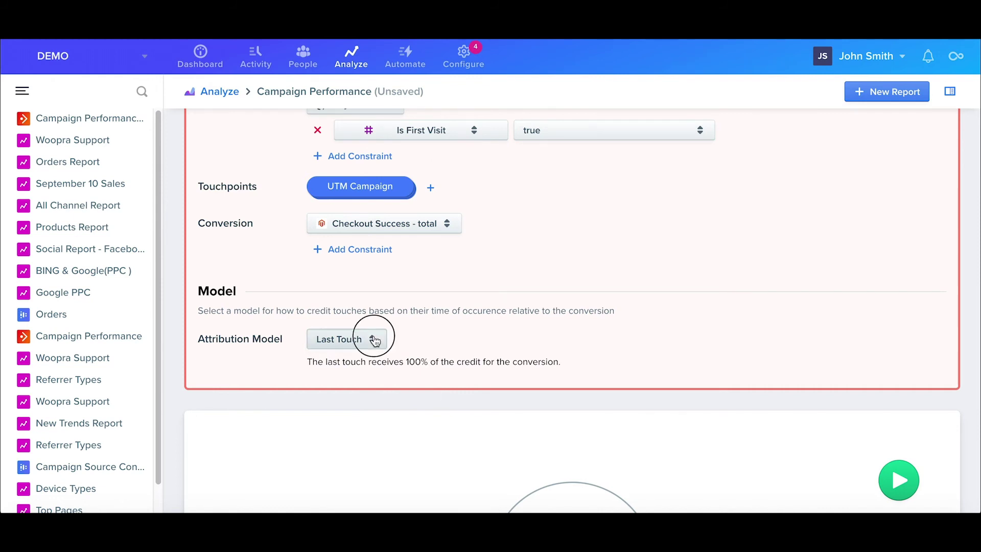
- Try the Decay and then the Linear attribution models
left_click(357, 427)
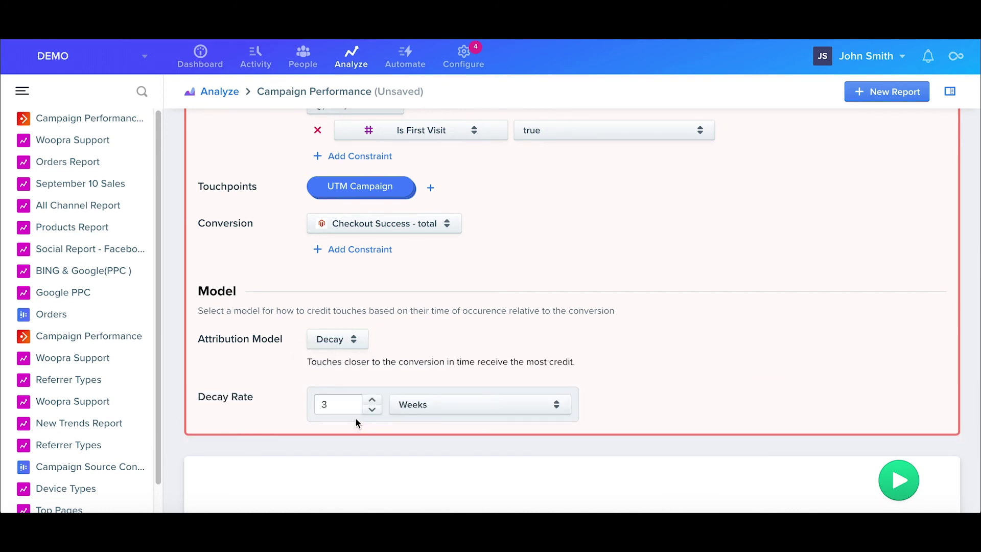
left_click(359, 337)
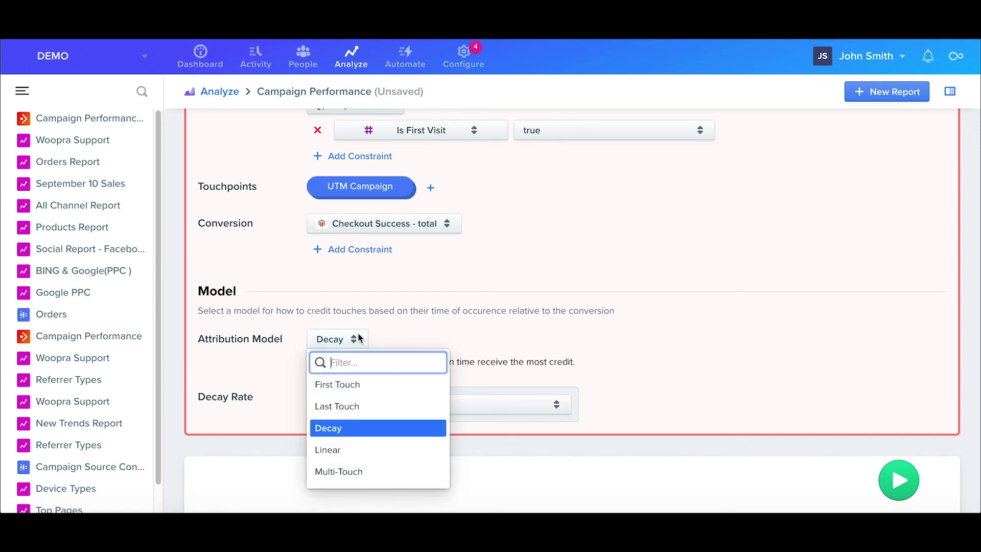
left_click(352, 451)
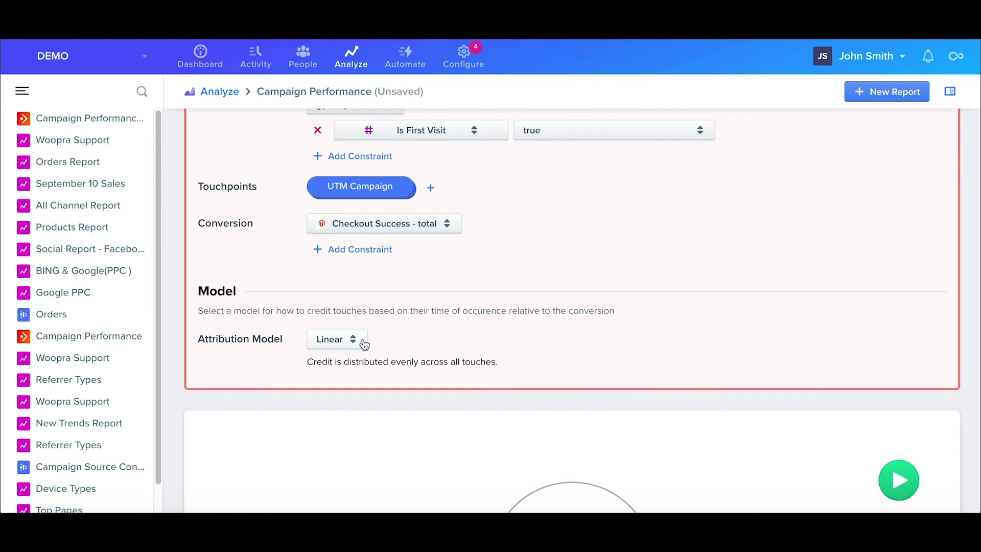
- Try Multi-Touch with middle 40% and last 20%, then return to Last Touch
left_click(364, 345)
left_click(344, 476)
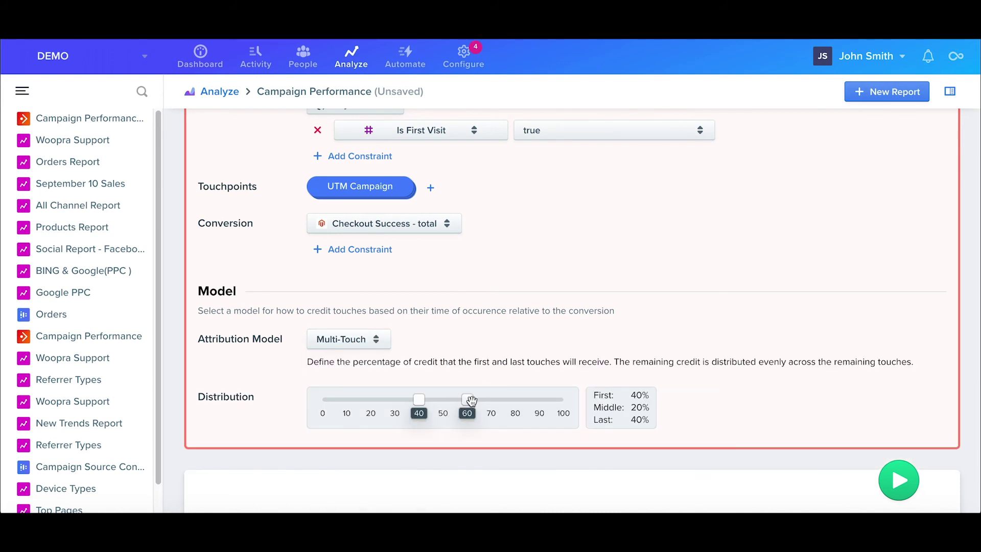
left_click_drag(471, 401, 515, 402)
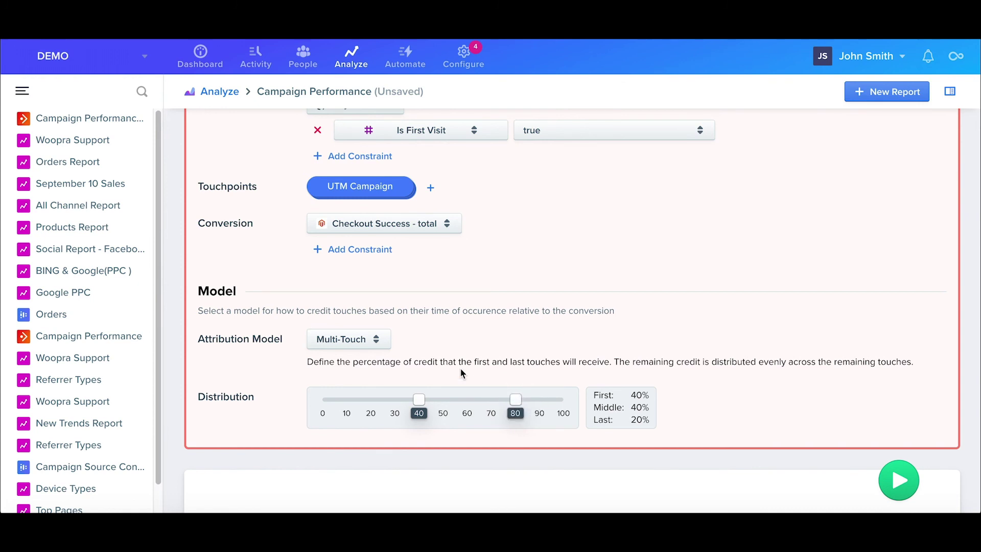
left_click(372, 341)
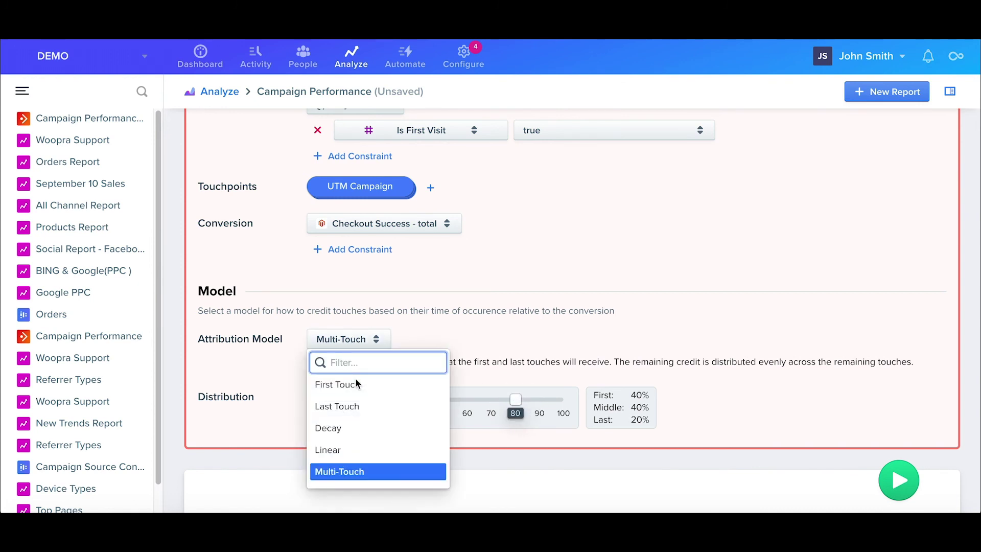
left_click(335, 406)
- Run the report and review the donut chart and table showing $520,207.32 attributed
scroll(810, 333, "up", 4)
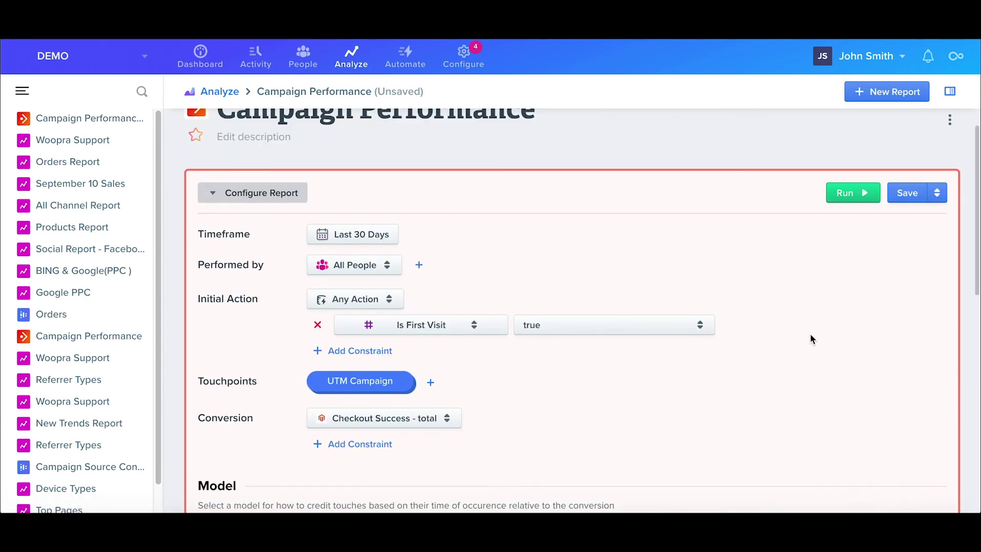
left_click(848, 194)
scroll(822, 335, "up", 1)
scroll(833, 329, "down", 1)
scroll(833, 328, "down", 8)
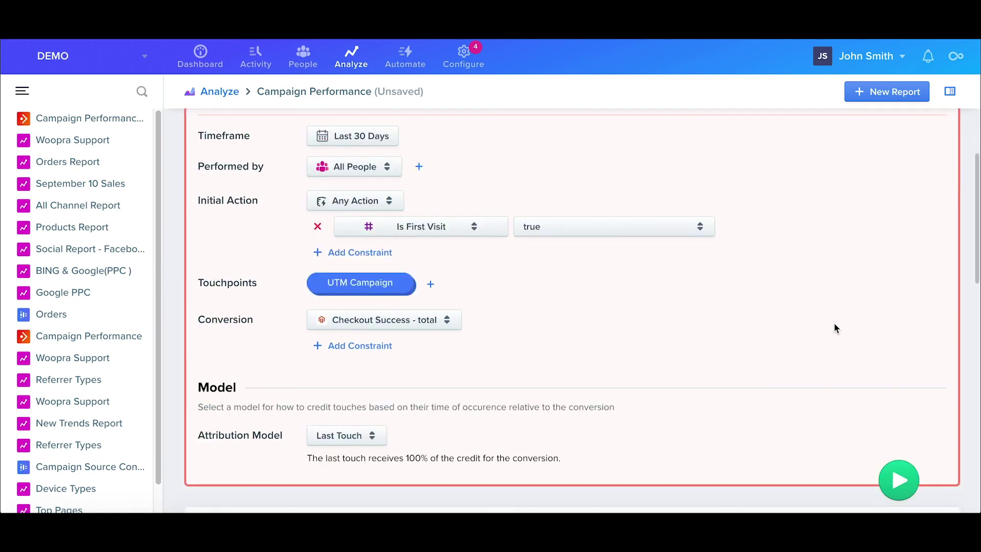
mouse_move(663, 316)
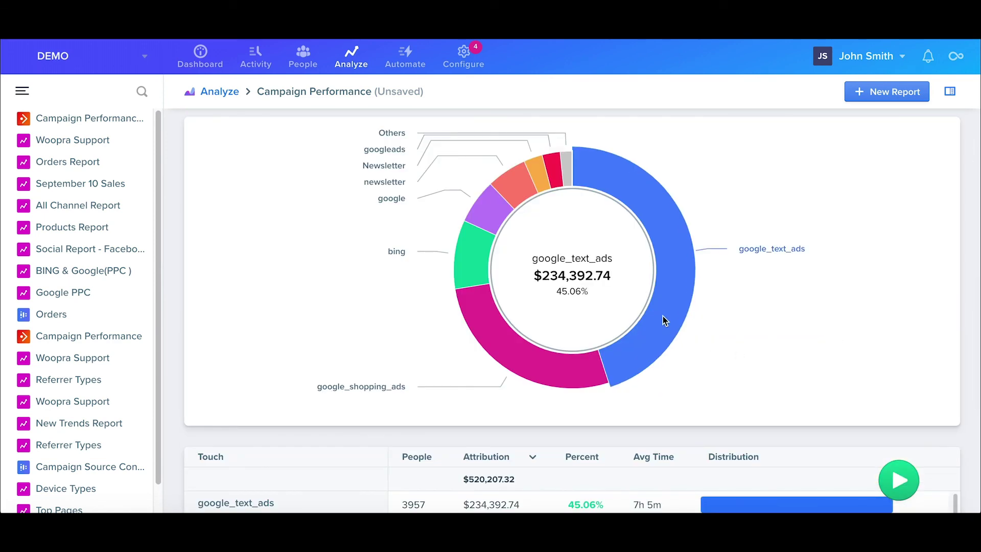
mouse_move(544, 375)
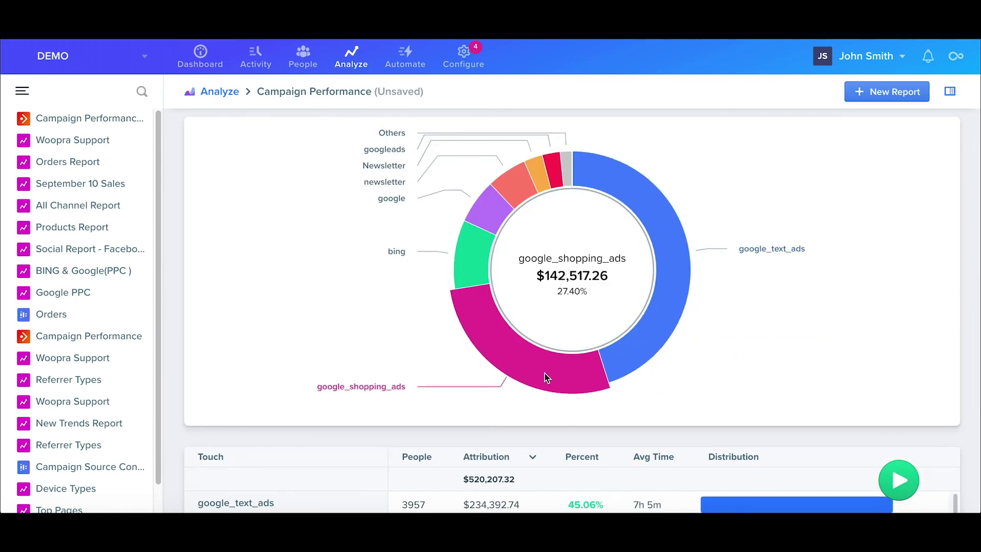
scroll(544, 373, "down", 5)
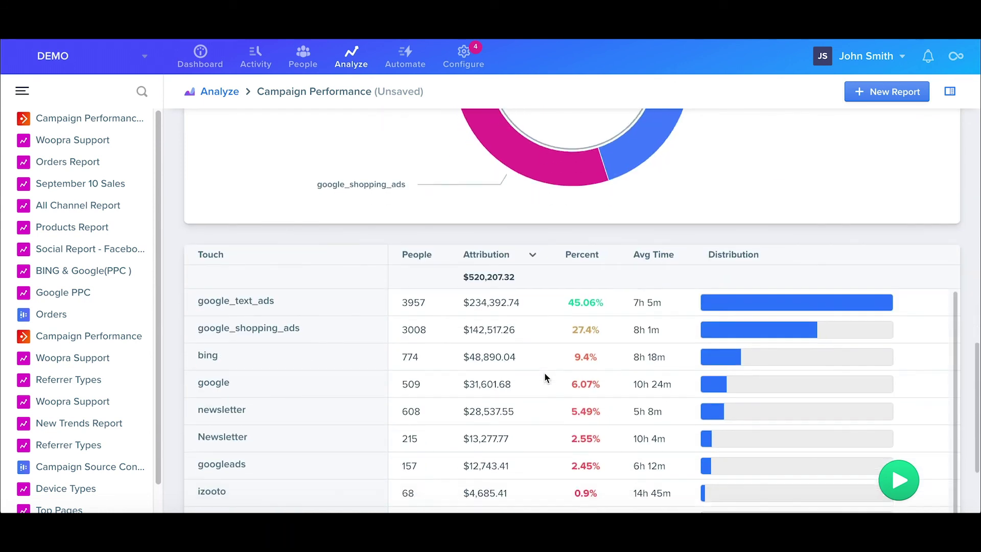
scroll(544, 376, "down", 1)
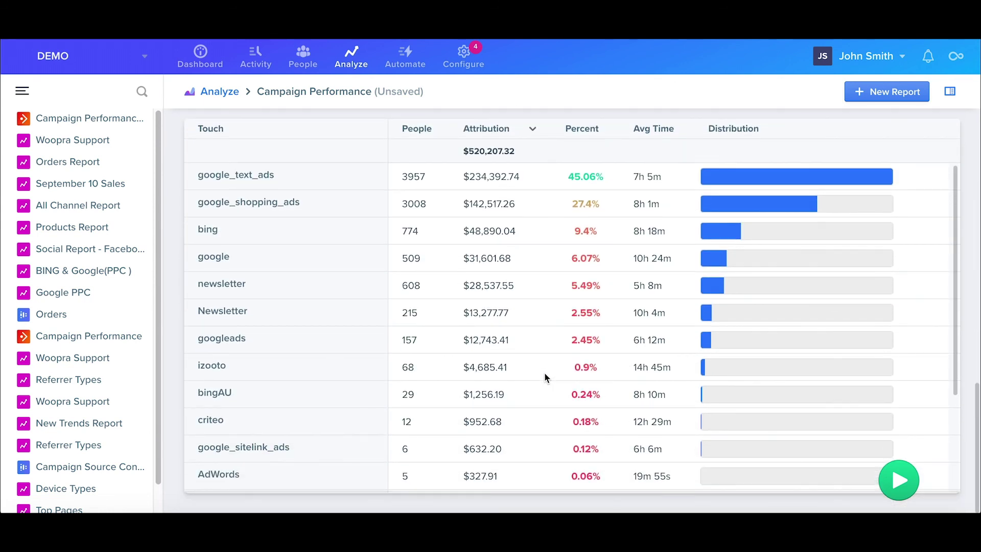